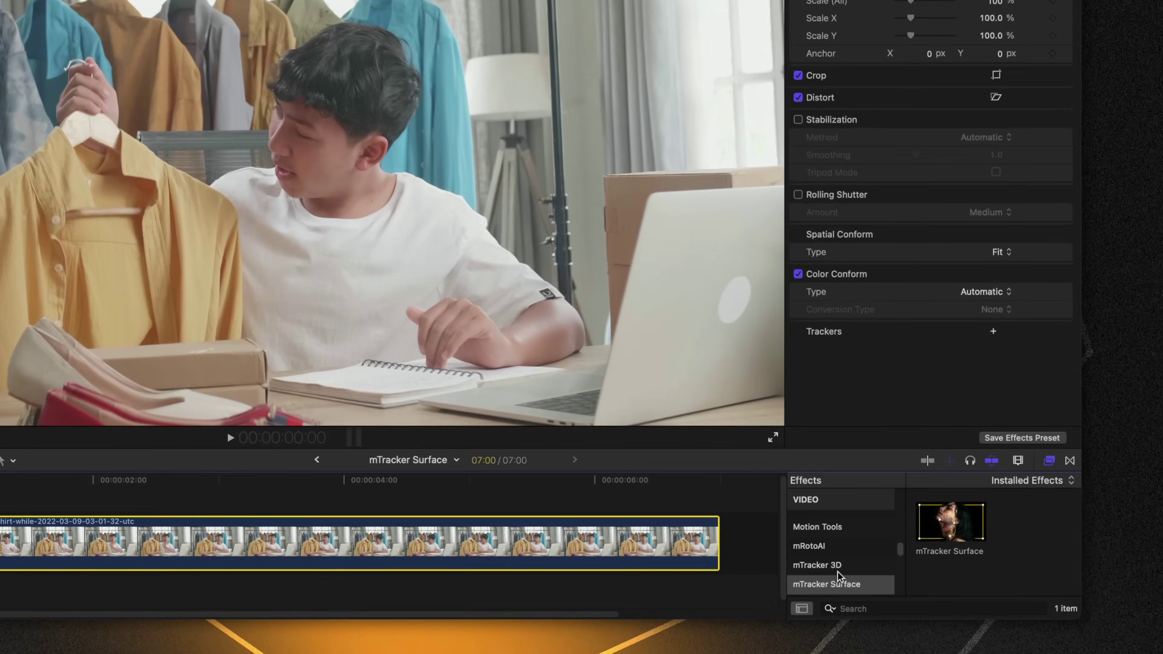
- Apply mTracker Surface to the yellow-shirt clip and move its Image/Tracker toolbar to the viewer's top
left_click(844, 593)
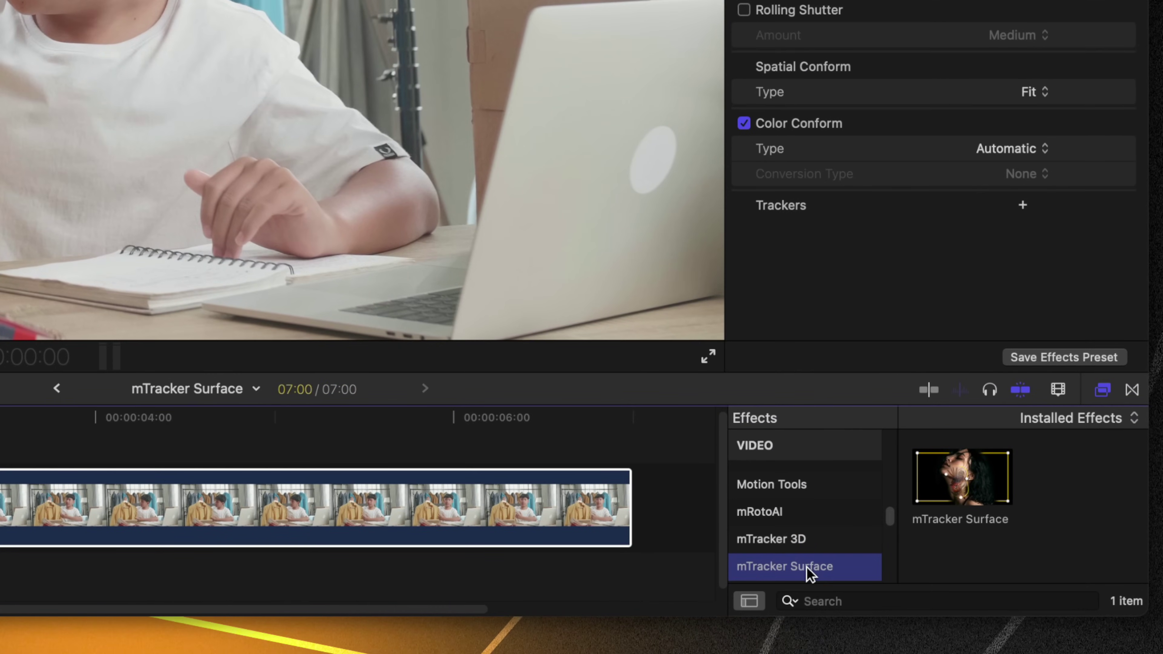
left_click_drag(976, 494, 204, 504)
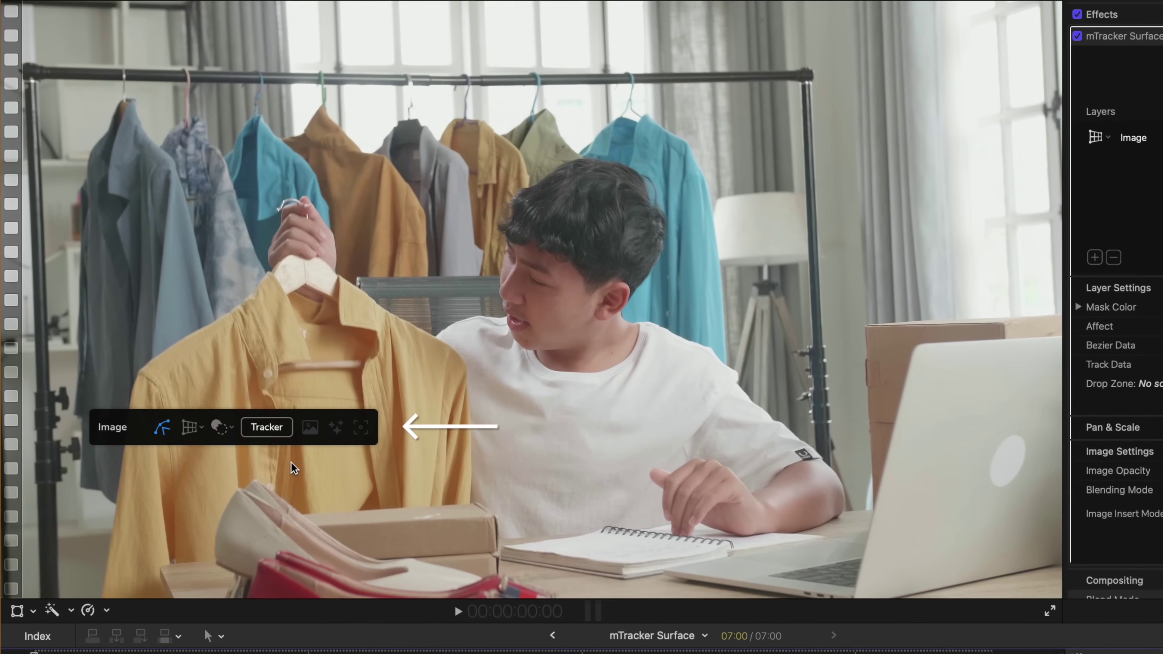
left_click_drag(279, 410, 786, 110)
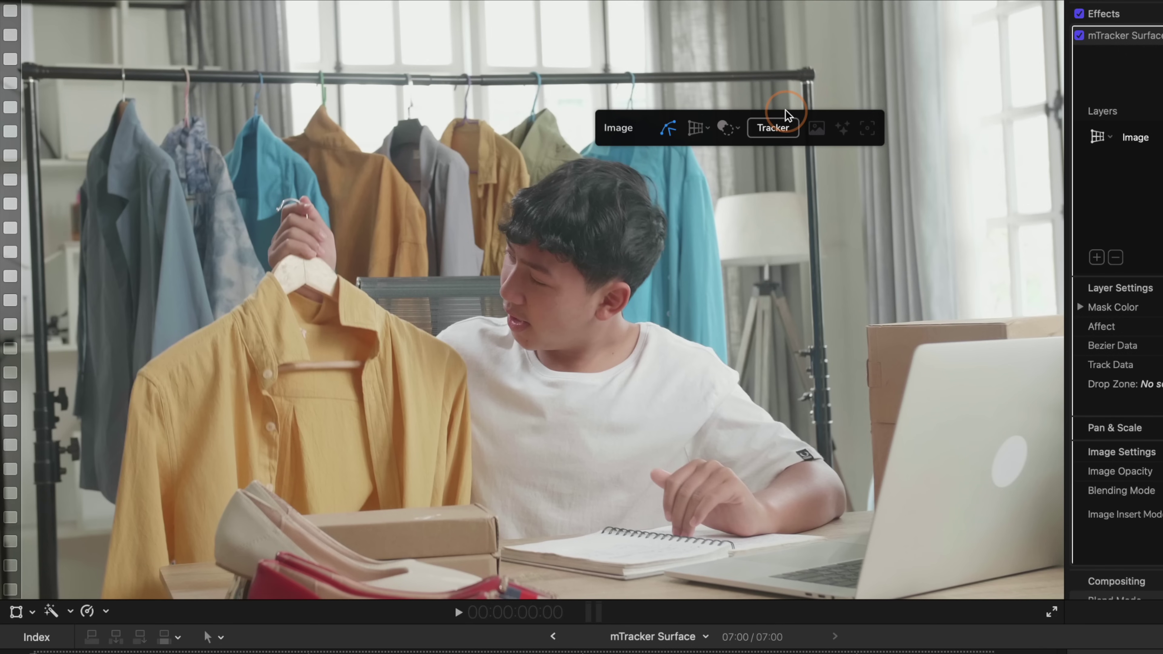
- Draw a closed Bezier outline around the shirt's collar, left shoulder, sleeve and lower edge
left_click(676, 136)
left_click(212, 335)
left_click(156, 365)
left_click(143, 398)
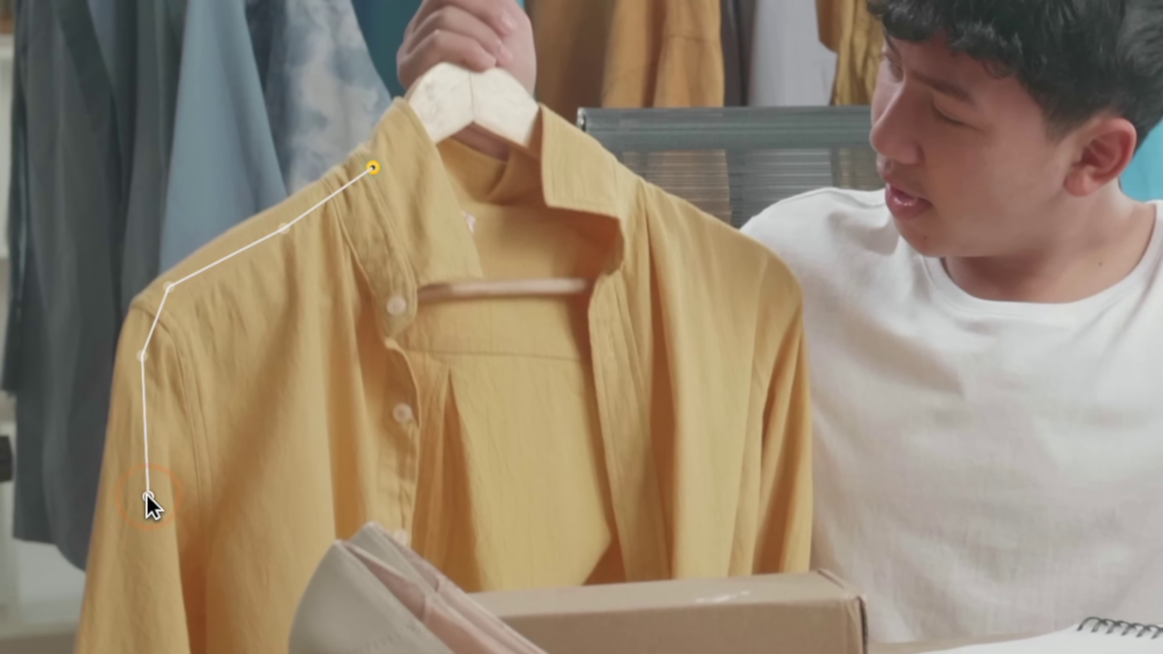
left_click(201, 579)
left_click(271, 571)
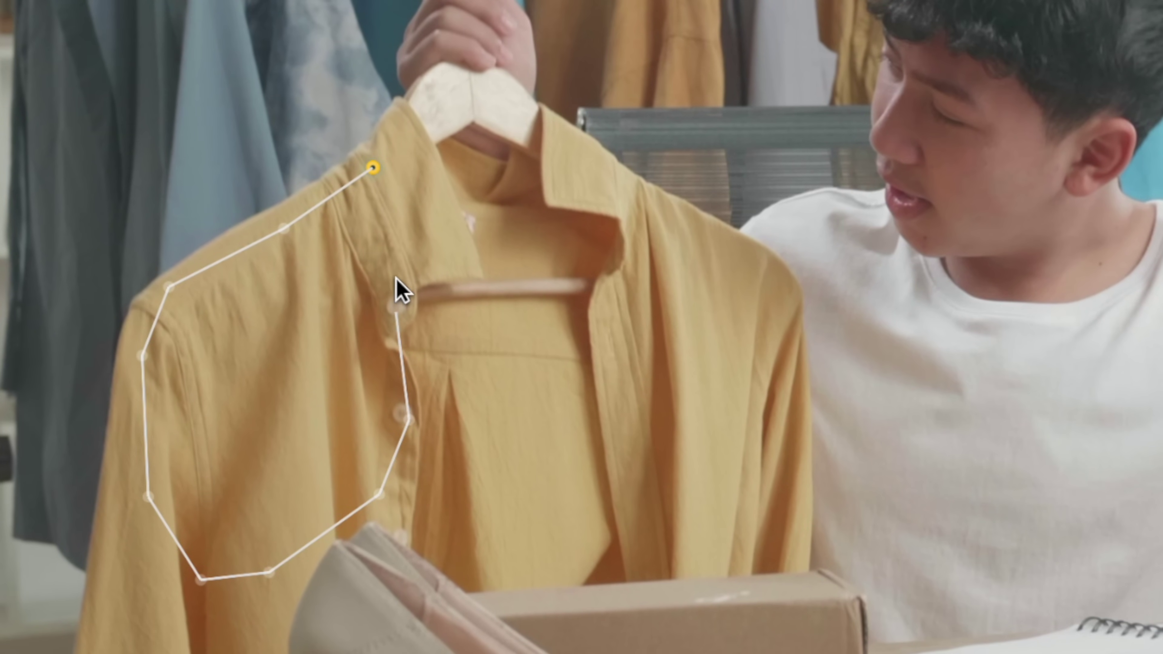
left_click_drag(379, 178, 392, 115)
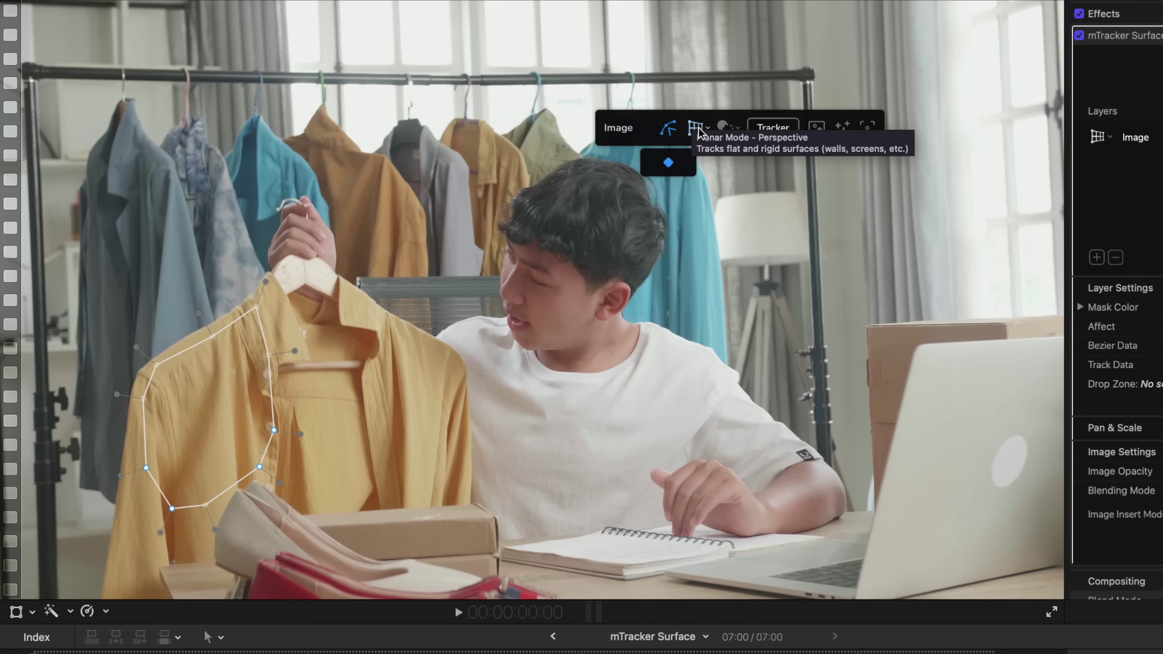
- Set tracking to Mesh Mode and track the shoulder shape forward through the clip
left_click(699, 131)
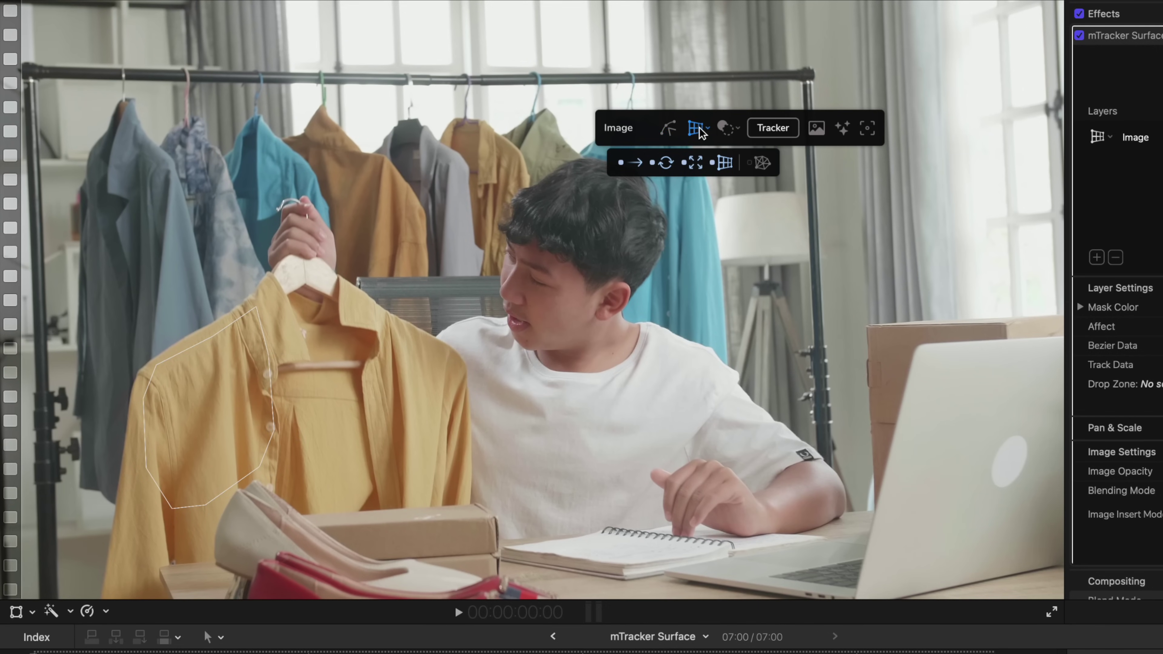
left_click(760, 162)
left_click(770, 129)
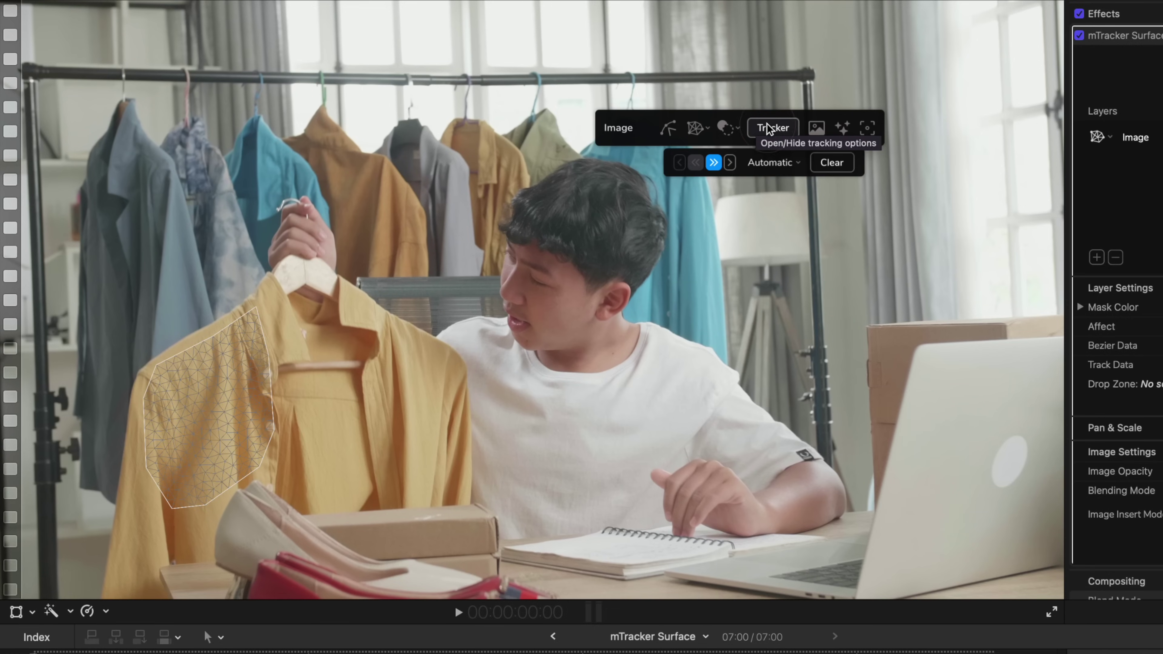
left_click(714, 162)
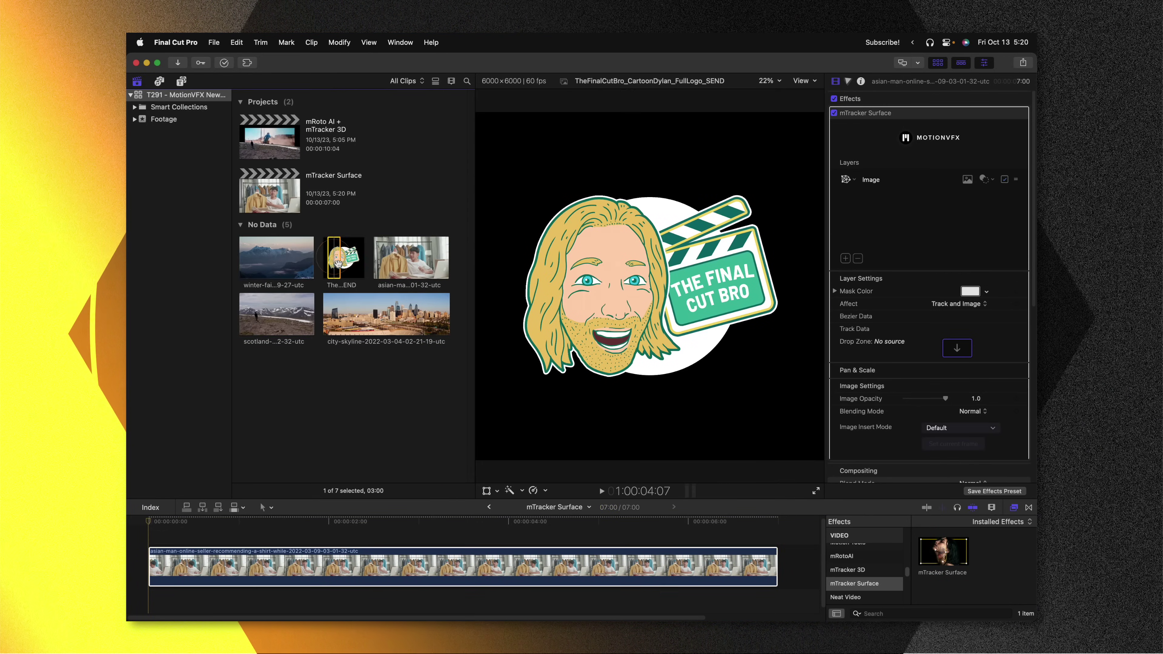
- Connect the Final Cut Bro logo above the shirt clip and apply it as the Drop Zone source
left_click_drag(335, 257, 163, 532)
key("ctrl+super+1")
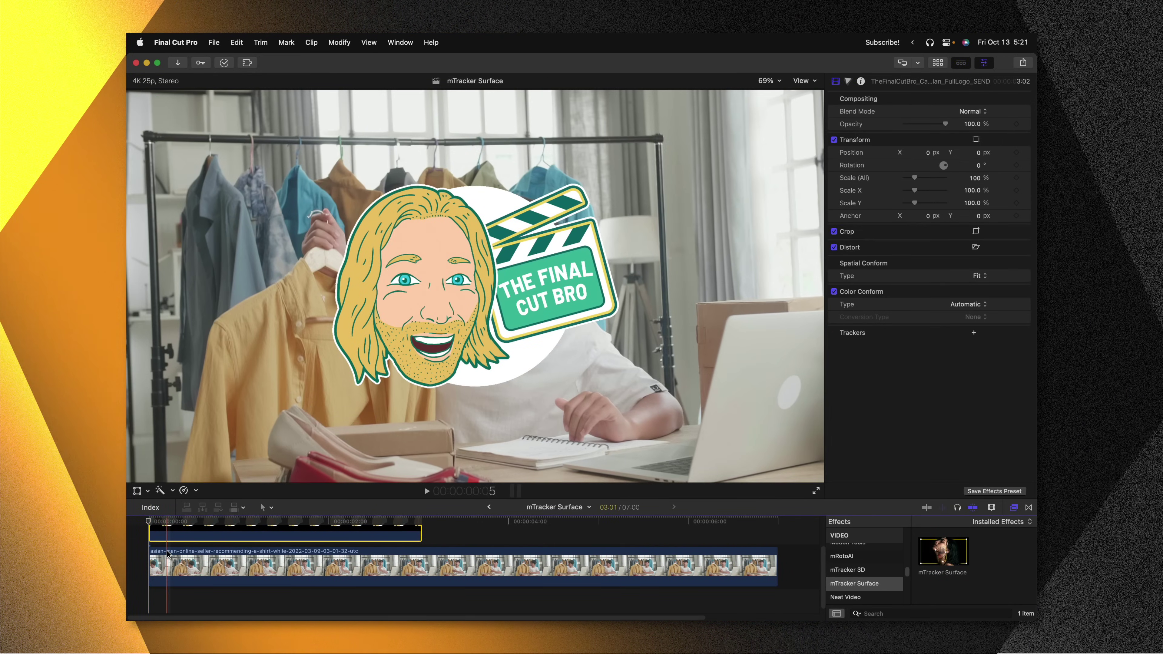
left_click(166, 558)
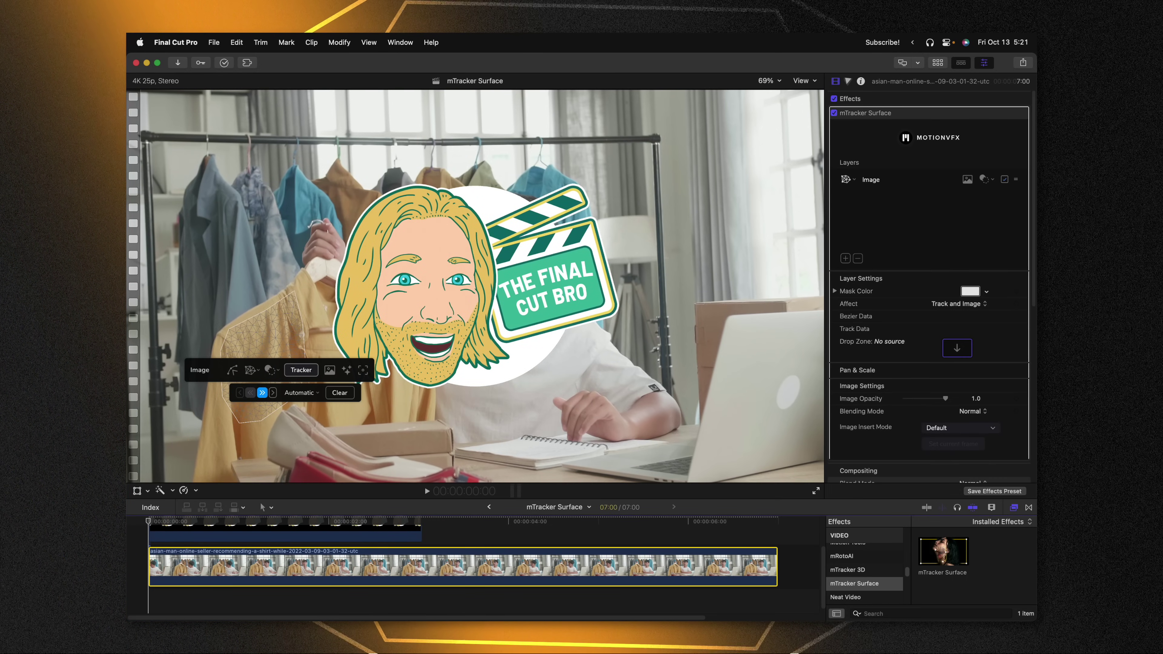
left_click(959, 347)
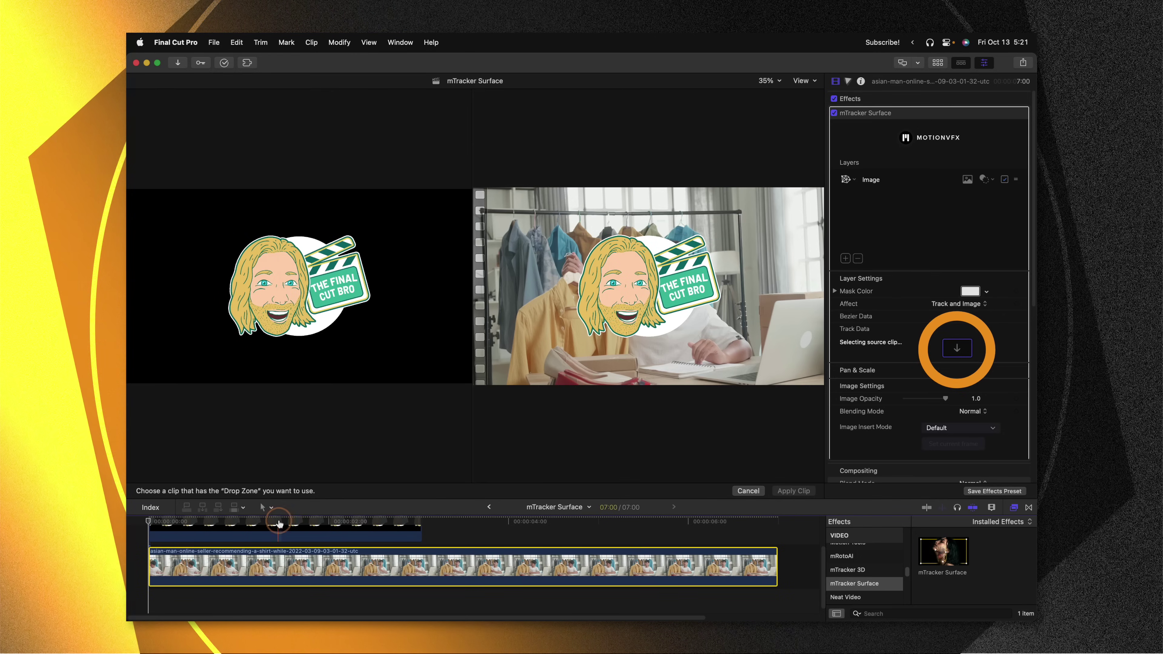
left_click(320, 532)
left_click(793, 490)
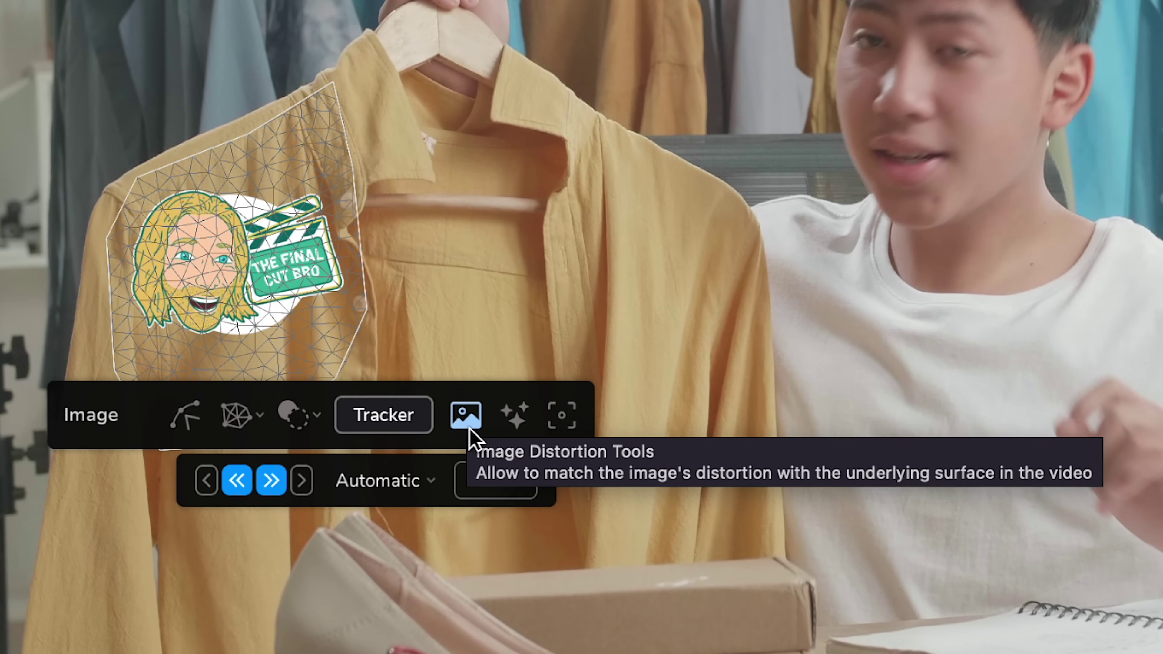
- Open Image Distortion Tools and scale the logo's bounding box down around its centre
left_click(465, 415)
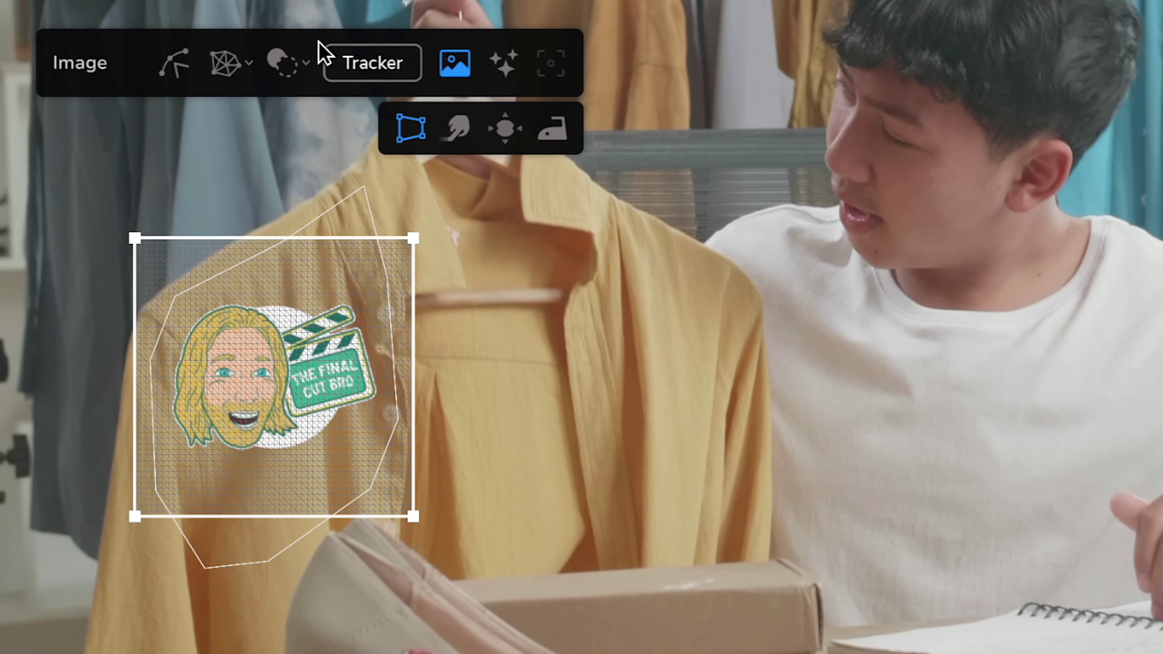
left_click_drag(292, 353, 318, 335)
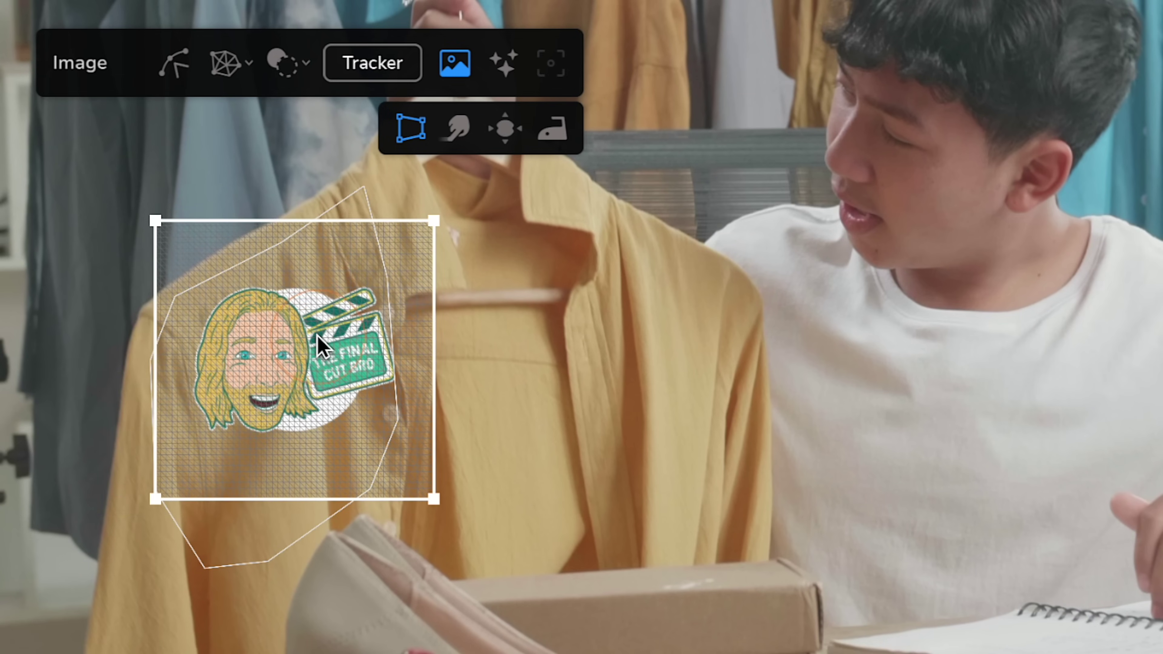
key("ctrl+z")
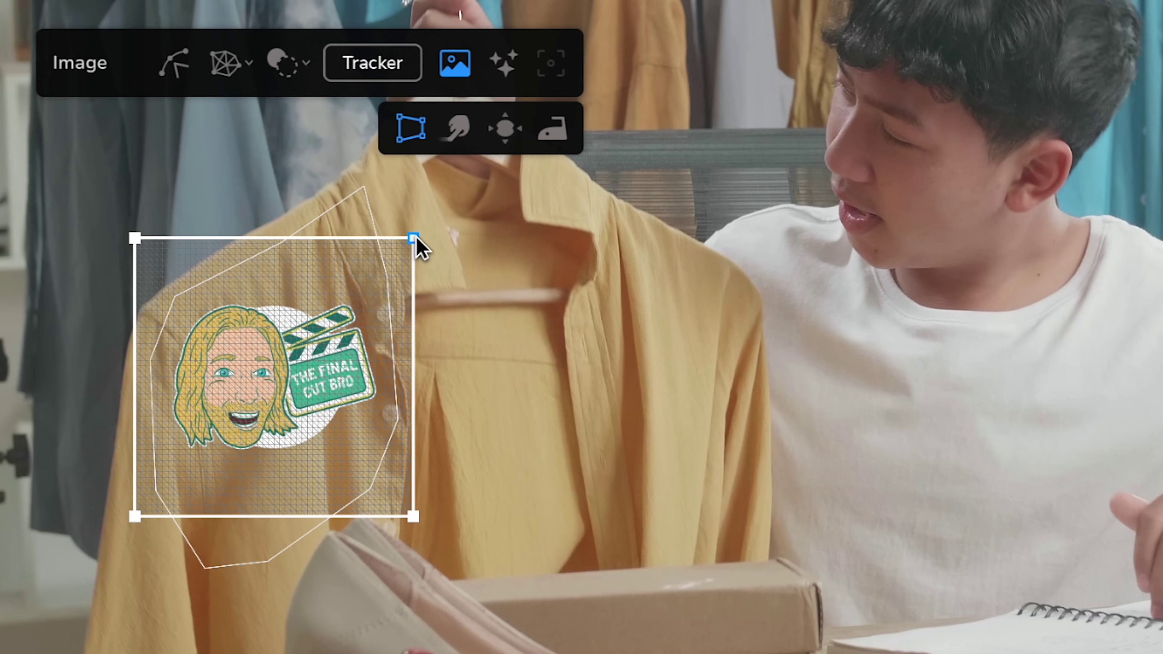
left_click_drag(415, 237, 429, 207)
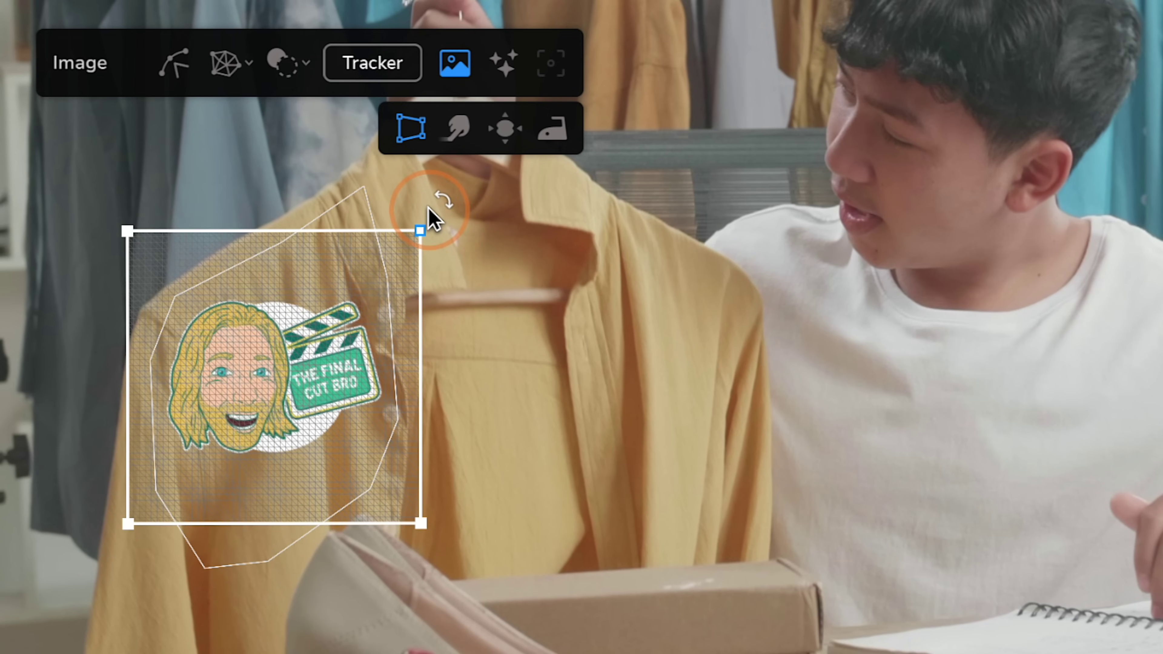
- Widen the logo and drag its four corners to match the tilted shoulder's perspective
mouse_move(413, 277)
left_mouse_down()
mouse_move(462, 288)
mouse_move(399, 289)
mouse_move(414, 280)
left_mouse_up()
left_click_drag(406, 235, 331, 250)
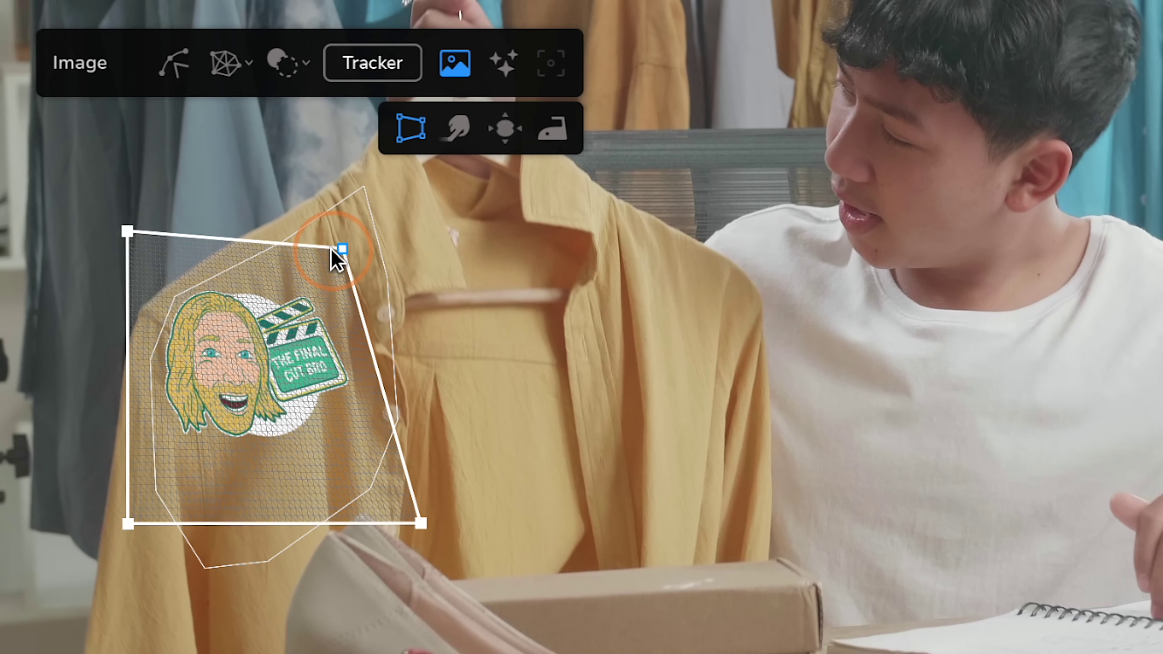
left_click_drag(330, 249, 363, 198)
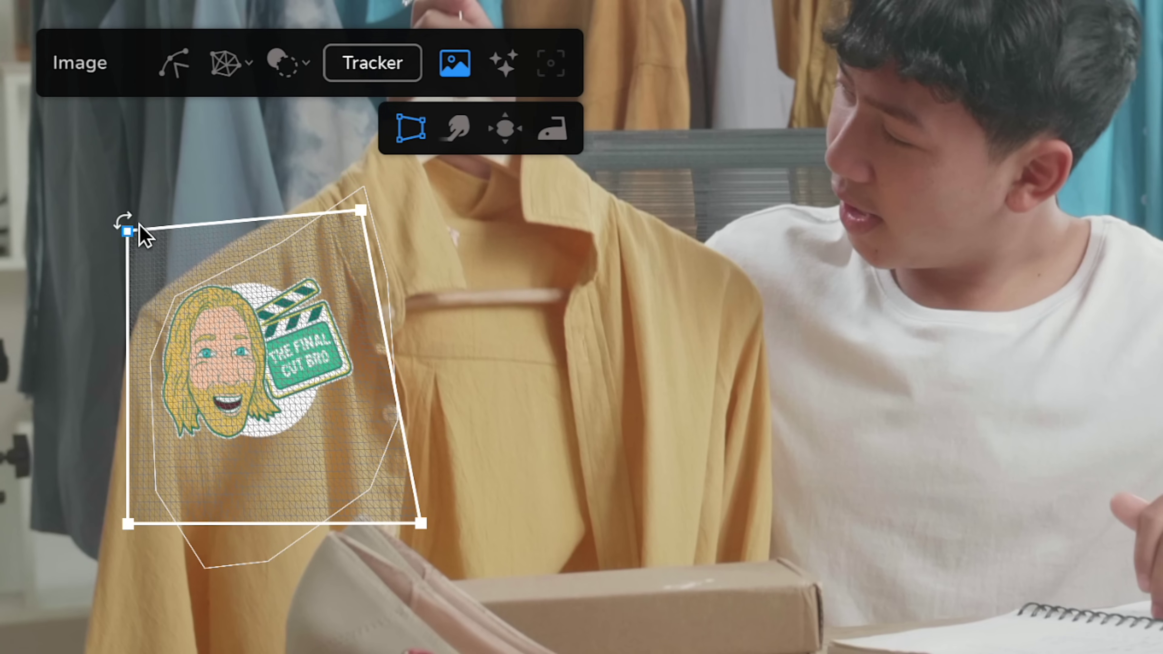
left_click_drag(135, 266, 138, 277)
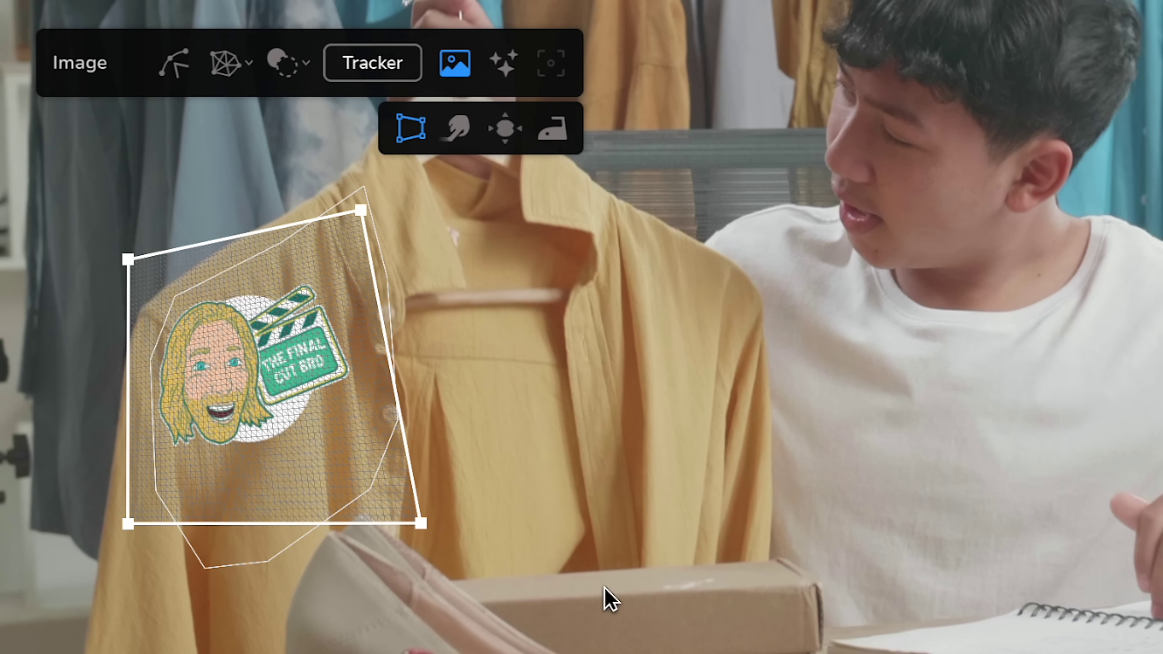
left_click_drag(402, 472, 394, 473)
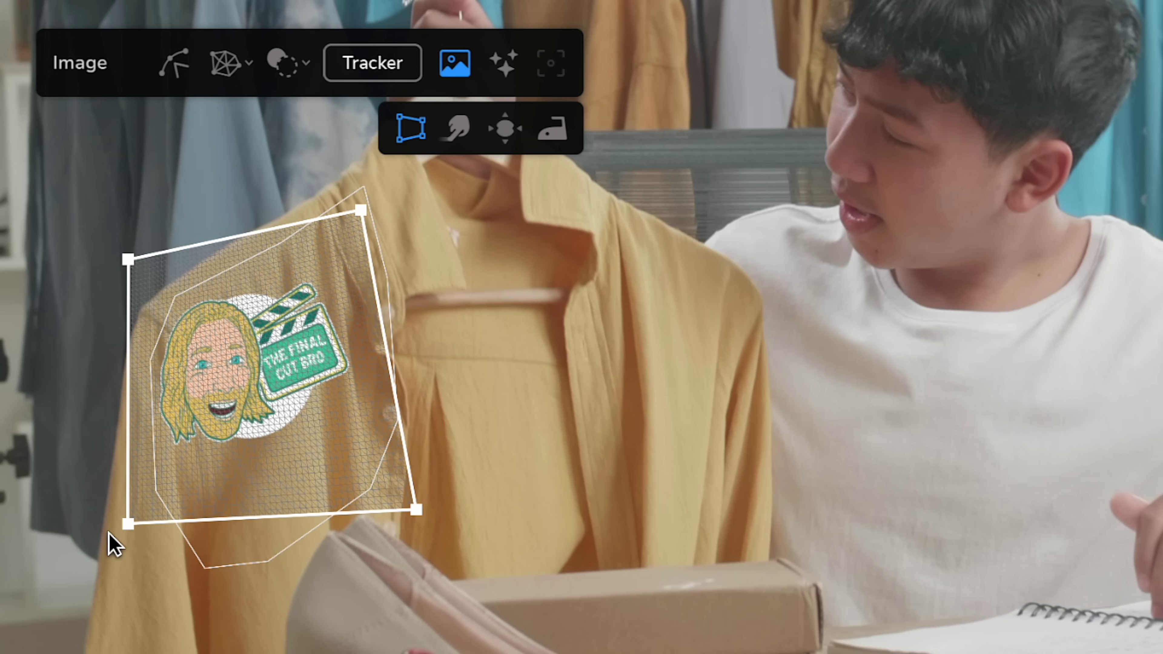
left_click_drag(128, 524, 142, 549)
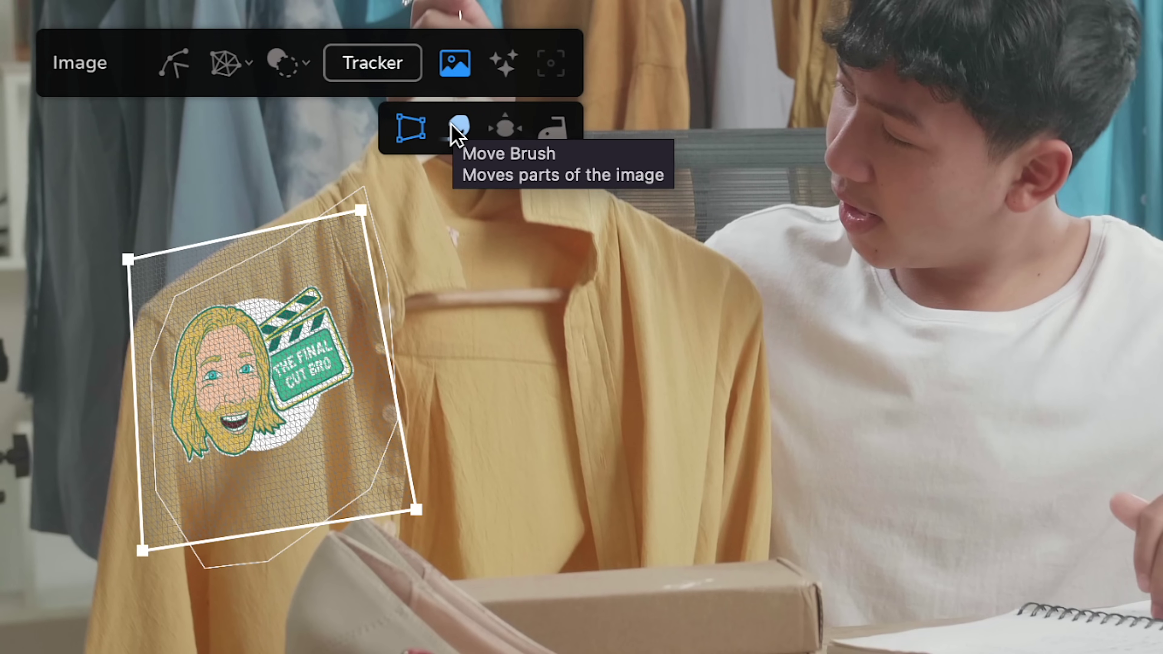
- Zoom in and warp the logo along the shirt folds with a smaller Move Brush, then Bulge/Pinch
left_click(458, 130)
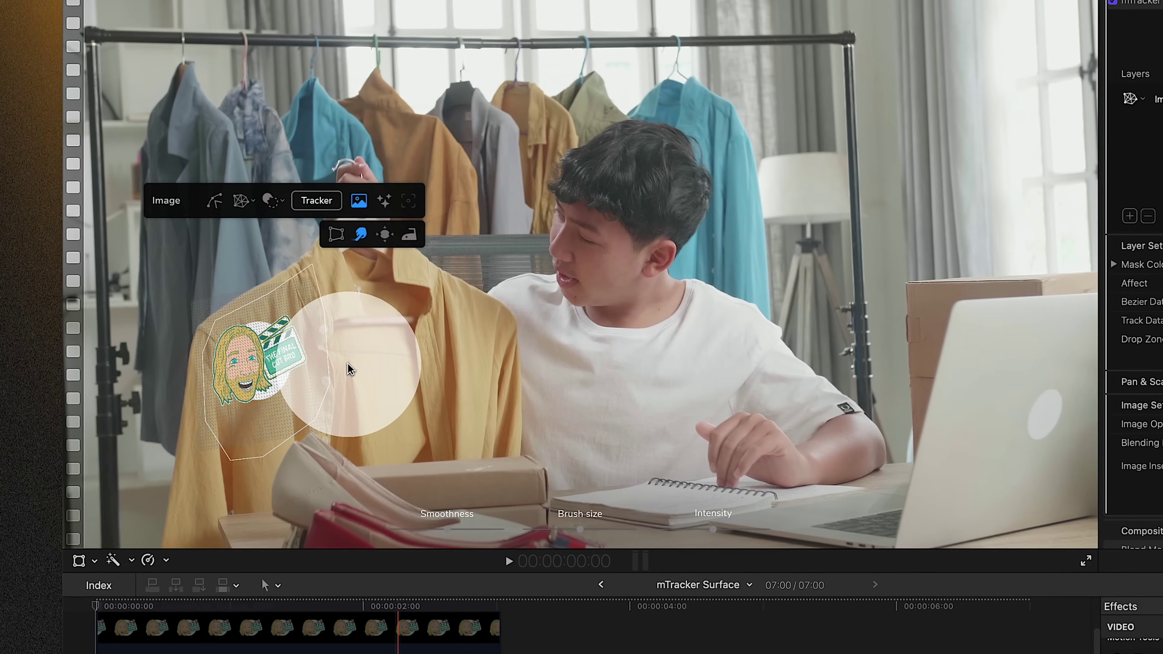
key("super+equal")
key("super+equal")
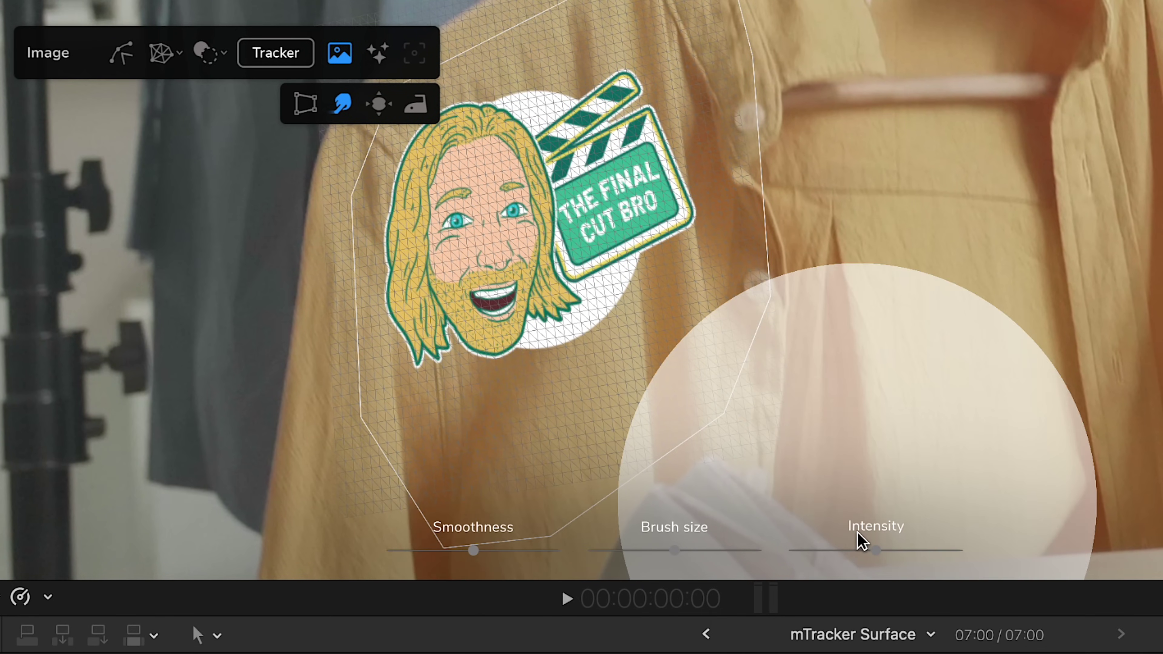
left_click_drag(676, 552, 633, 554)
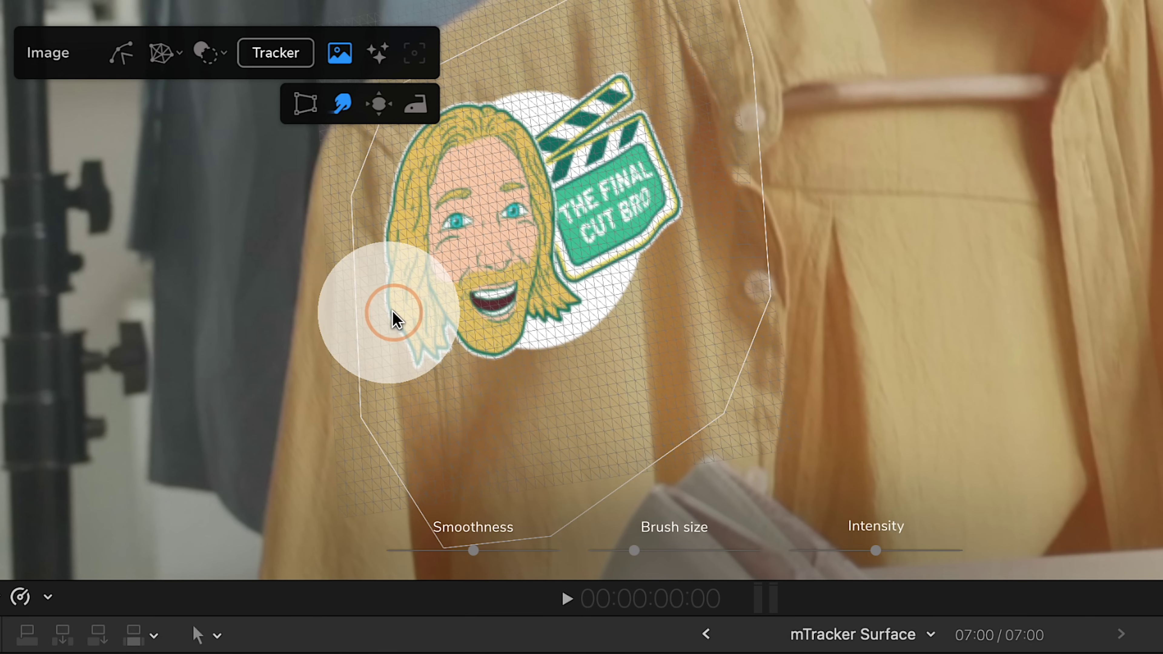
left_click(387, 109)
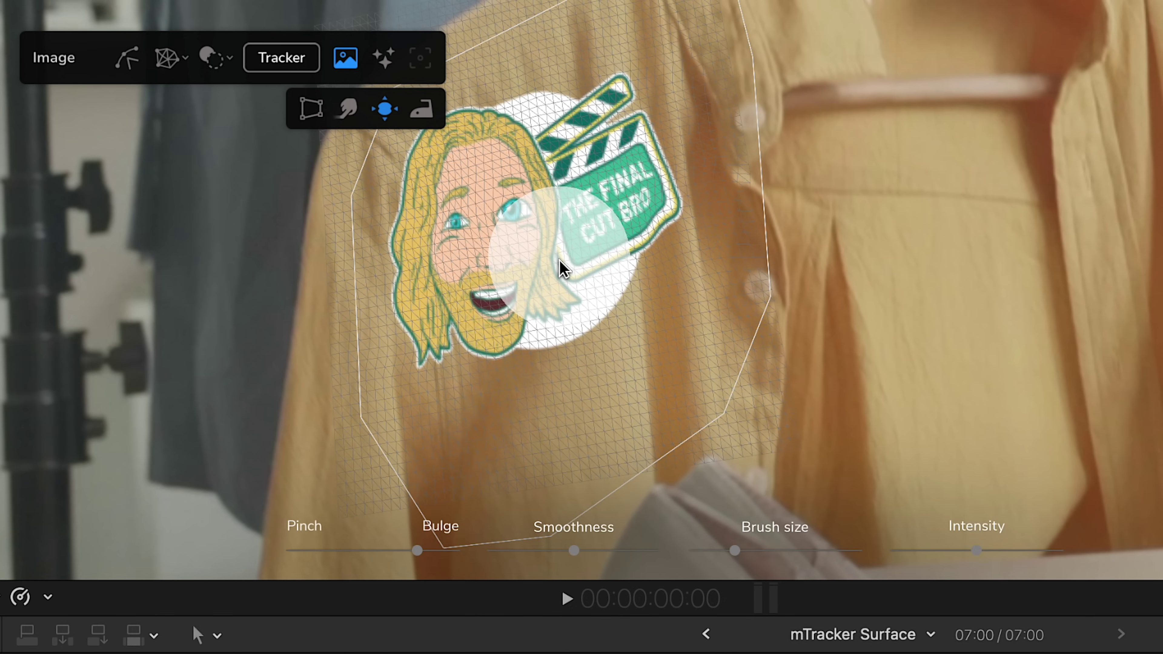
- Paint the Iron Brush over the distorted clapperboard and hair to reset them
key("s")
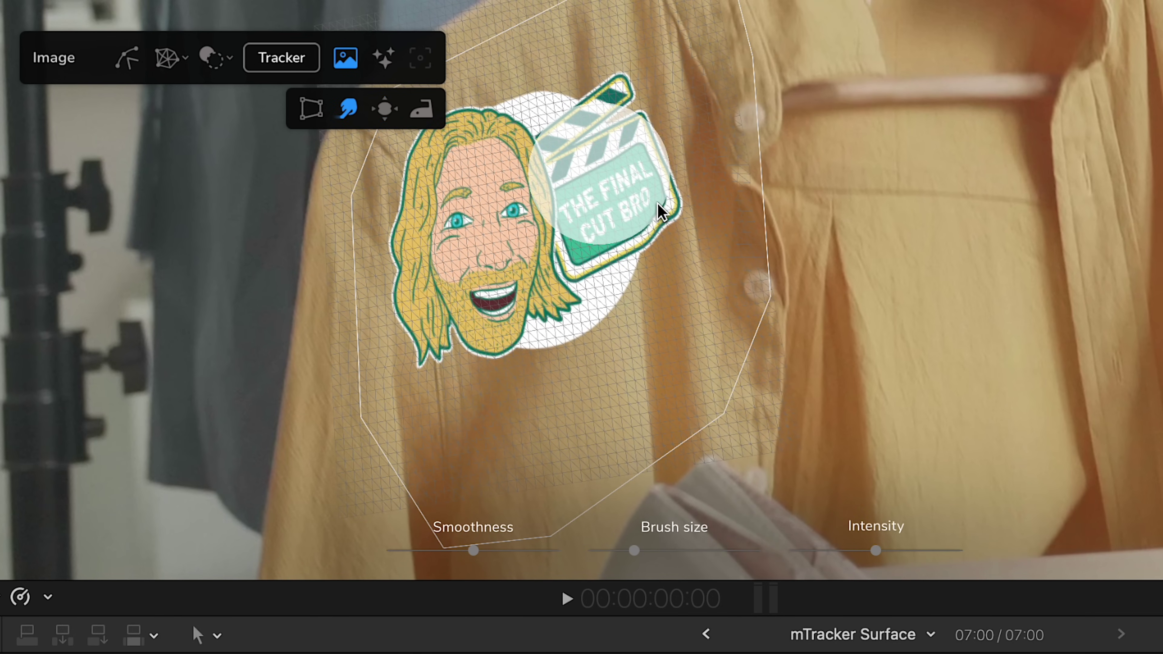
left_click(421, 110)
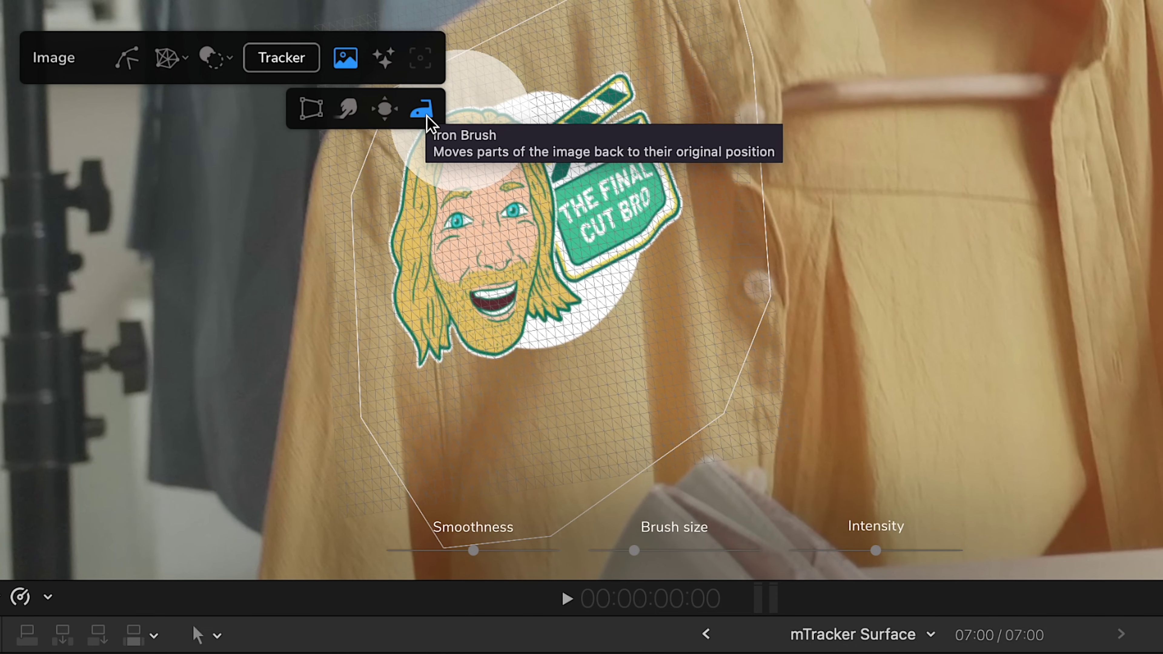
mouse_move(439, 133)
left_mouse_down()
mouse_move(455, 148)
mouse_move(545, 137)
mouse_move(696, 254)
left_mouse_up()
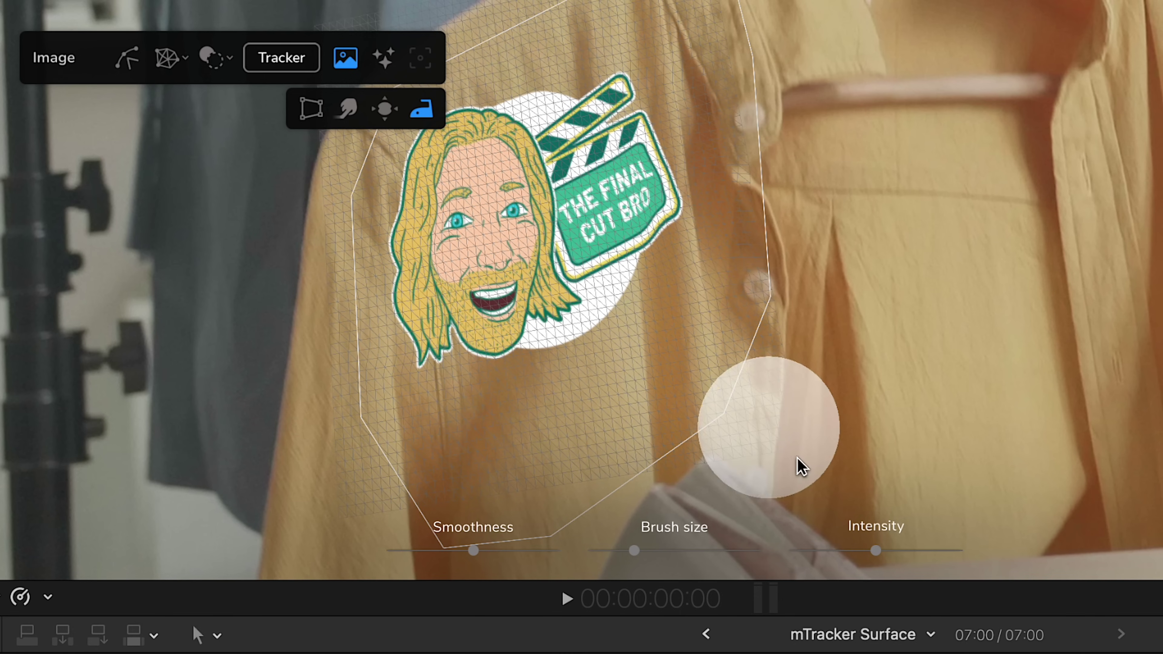